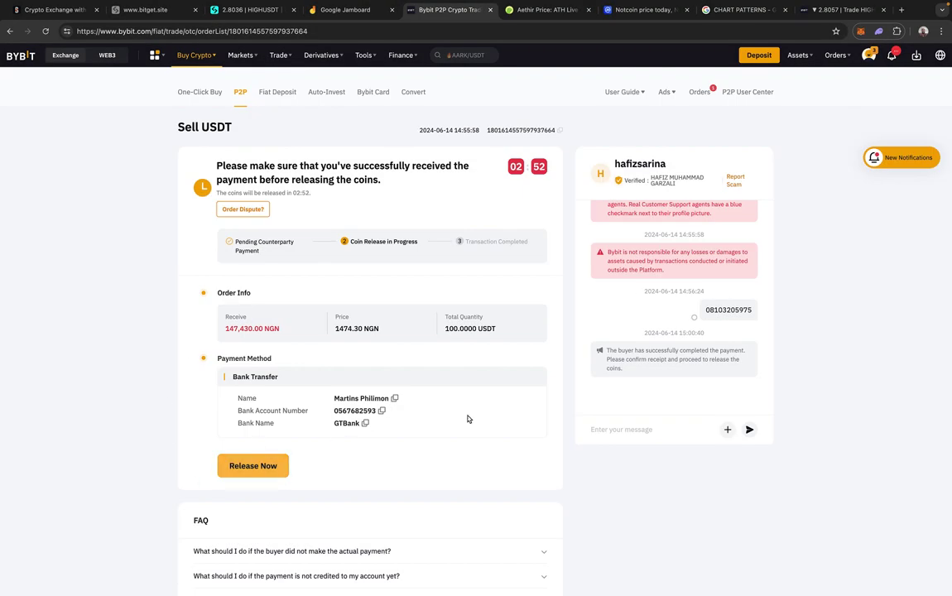
click(608, 349)
drag(607, 349, 742, 351)
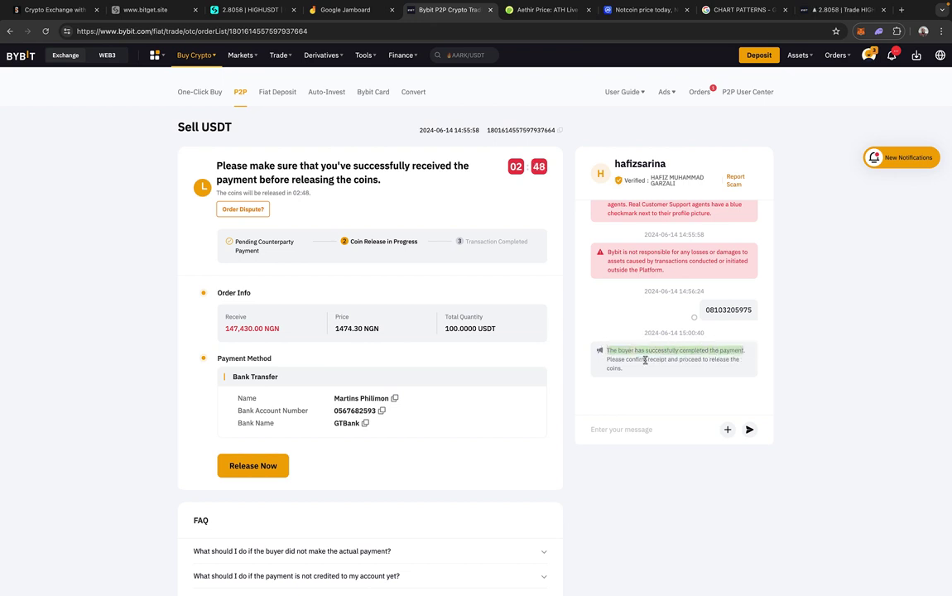
click(569, 324)
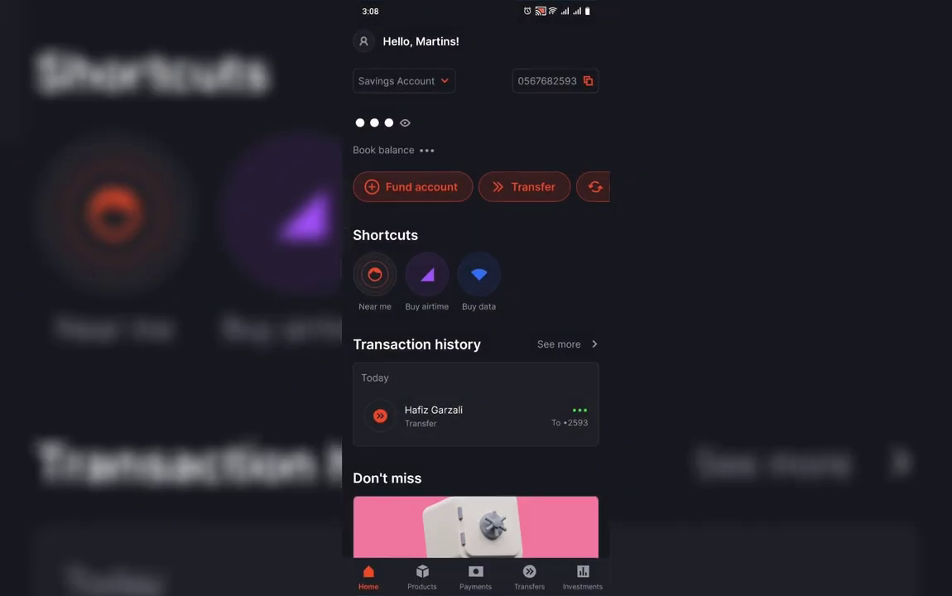
Unhide the ₦165,093.88 GTBank balance and refresh to confirm today's ₦147,430 credit
click(405, 122)
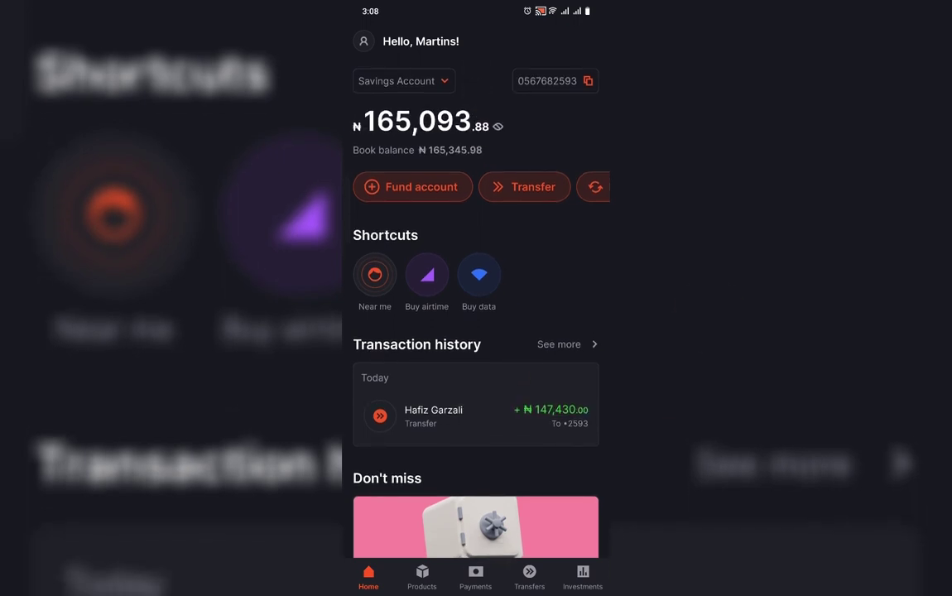
click(552, 476)
drag(533, 389, 533, 427)
drag(547, 429, 532, 406)
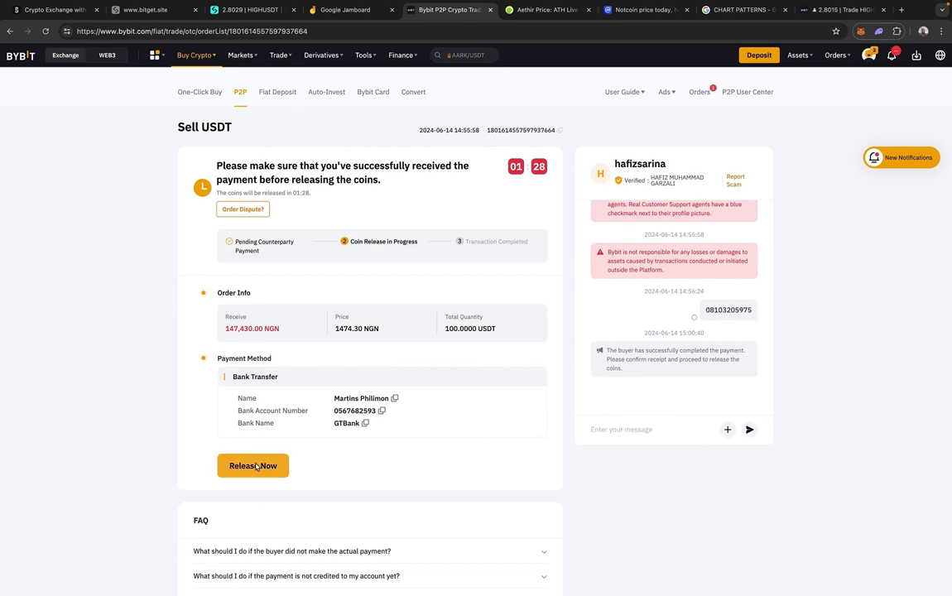
Release the 100 USDT after confirming both payment-receipt checks, and enter the Google 2FA code
click(256, 466)
click(384, 260)
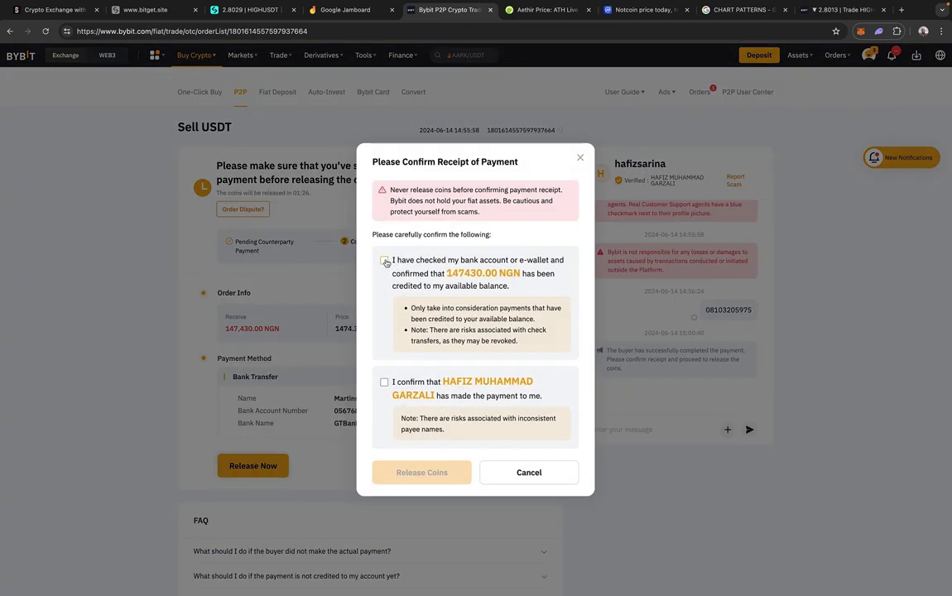
click(384, 381)
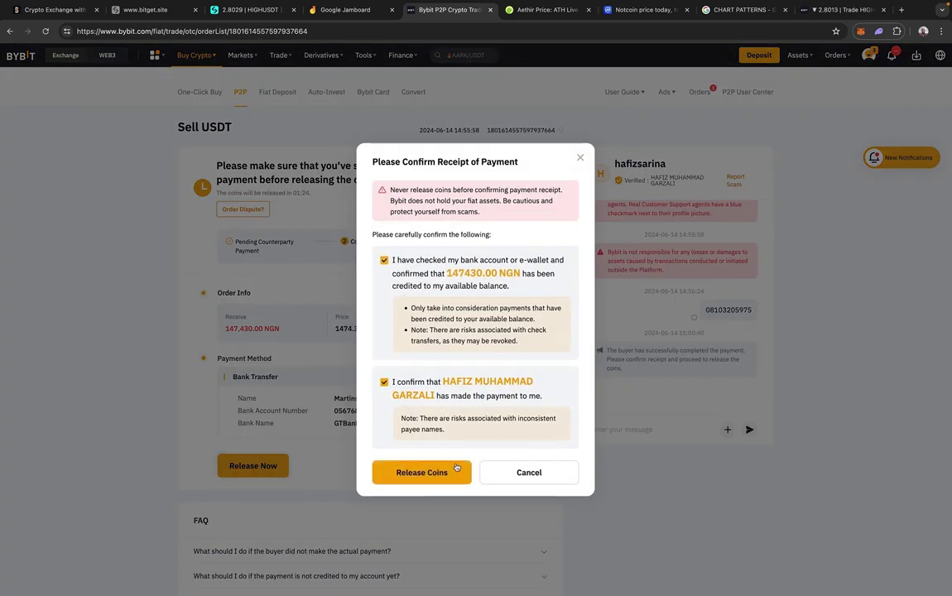
click(420, 473)
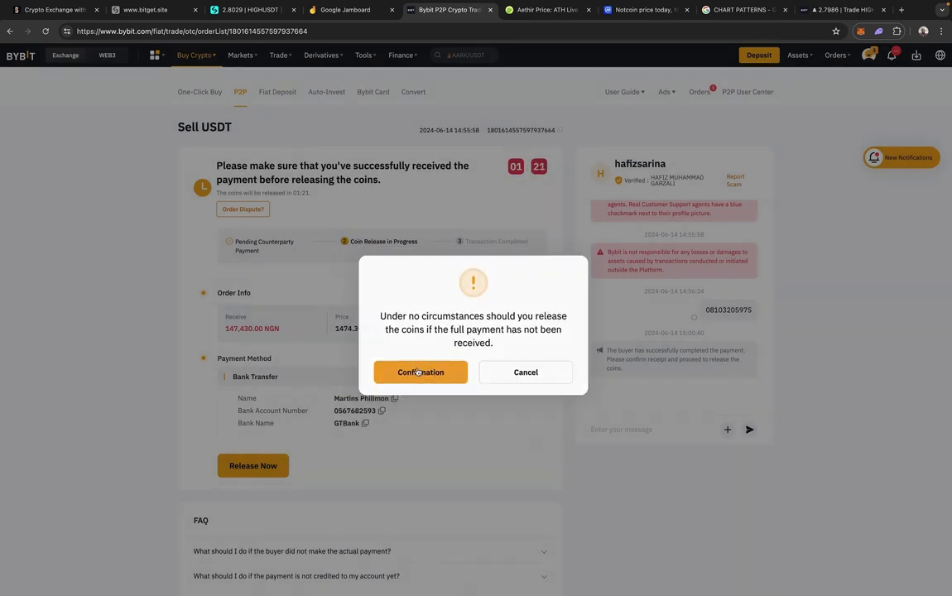
click(418, 372)
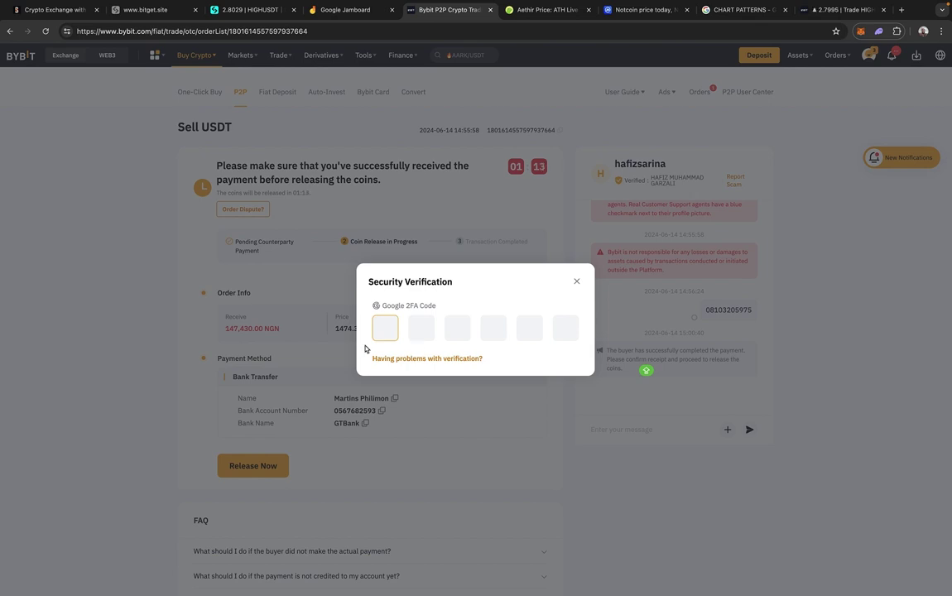
click(381, 327)
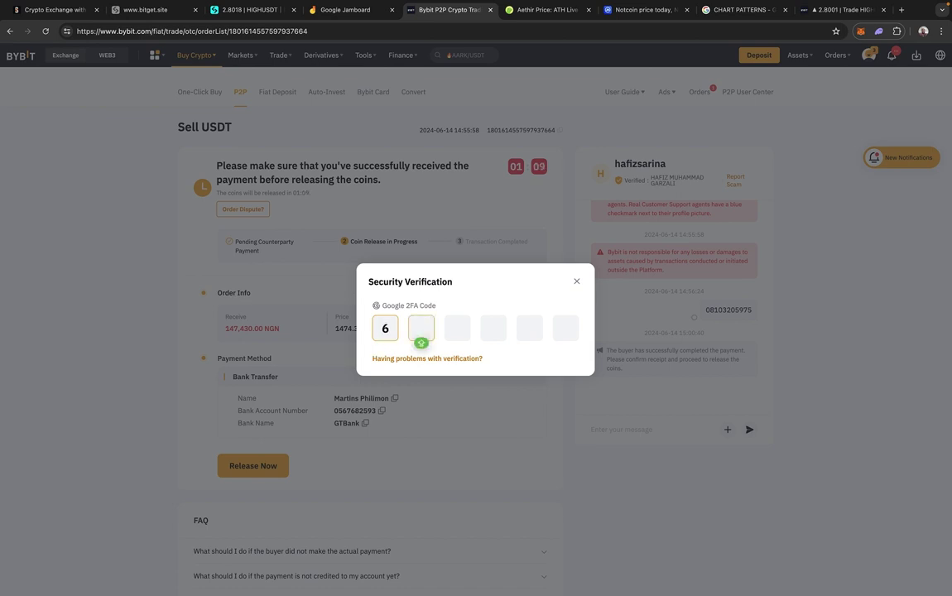
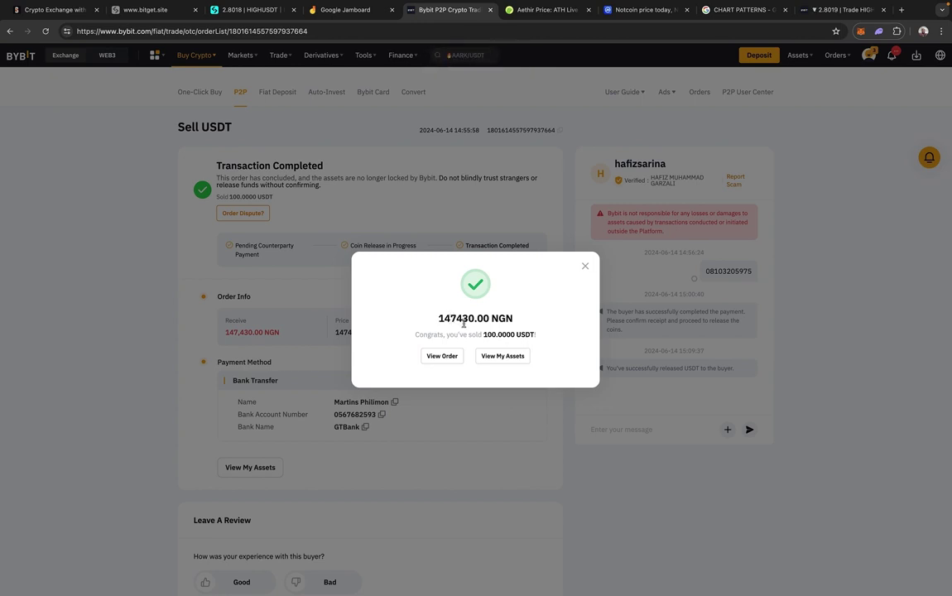
Close the success notice on the completed 100 USDT sell order
drag(484, 335, 510, 335)
click(586, 269)
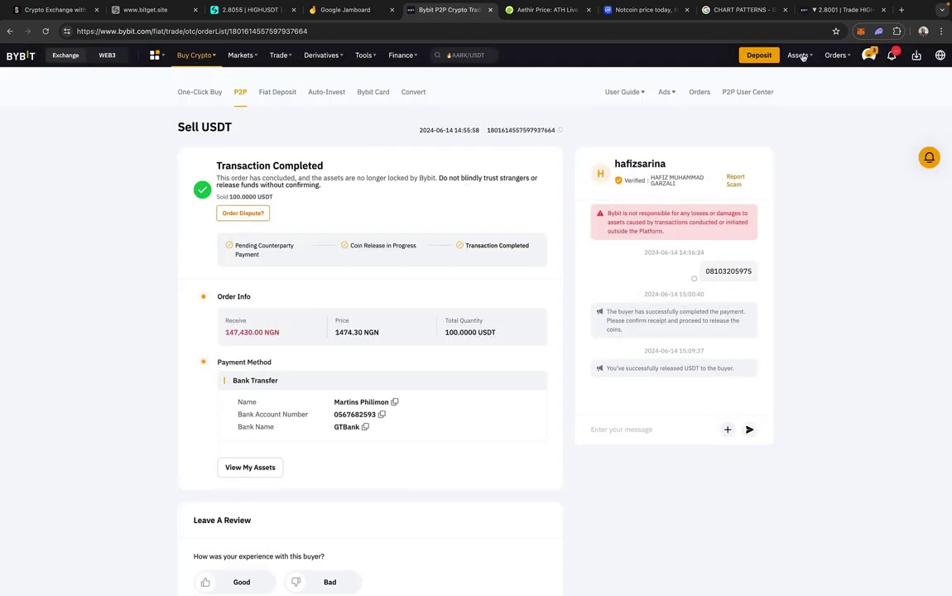
mouse_move(798, 55)
Open the P2P Buy USDT ads, confirm the account-use notice, and enter amount 3000
click(241, 94)
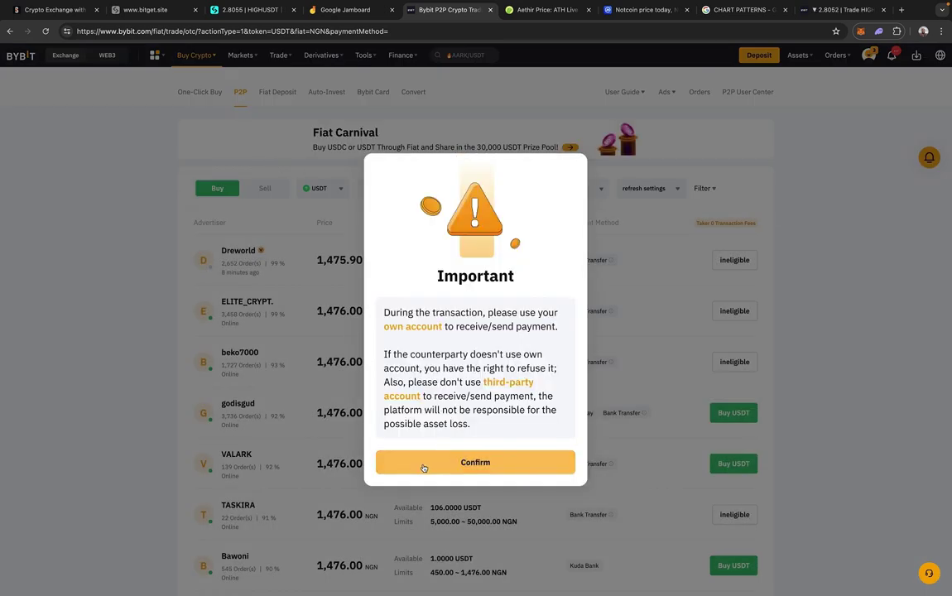
click(423, 467)
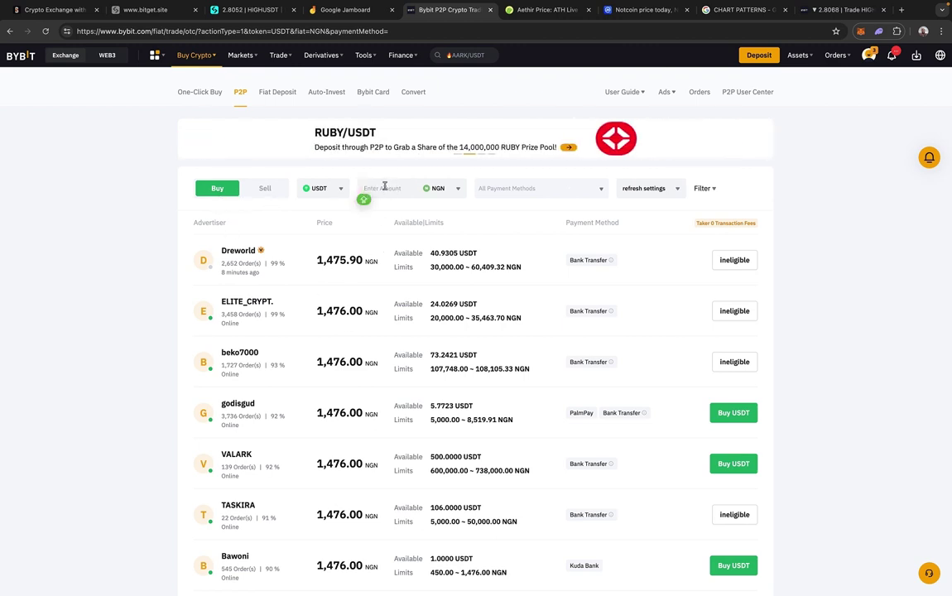
text(3)
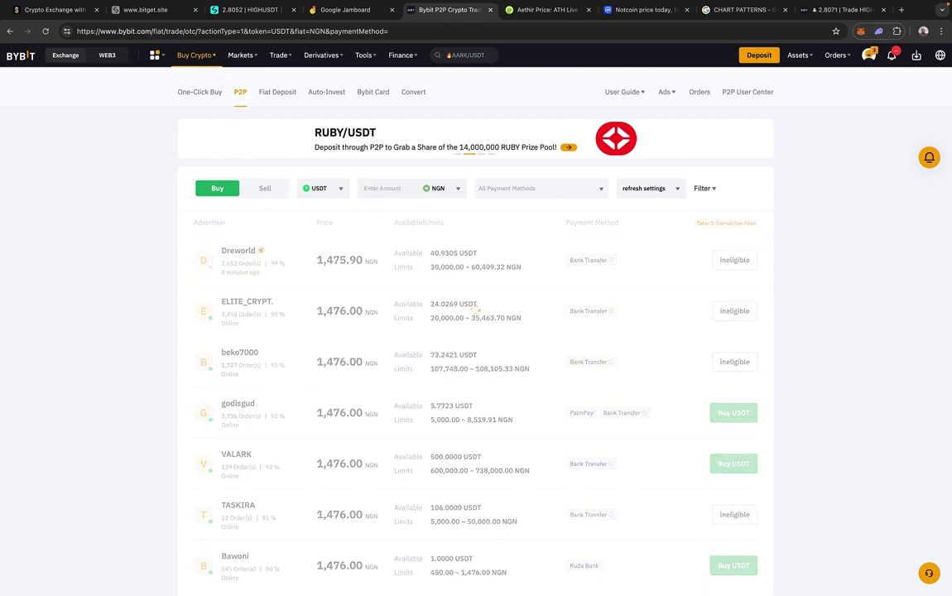
text(000)
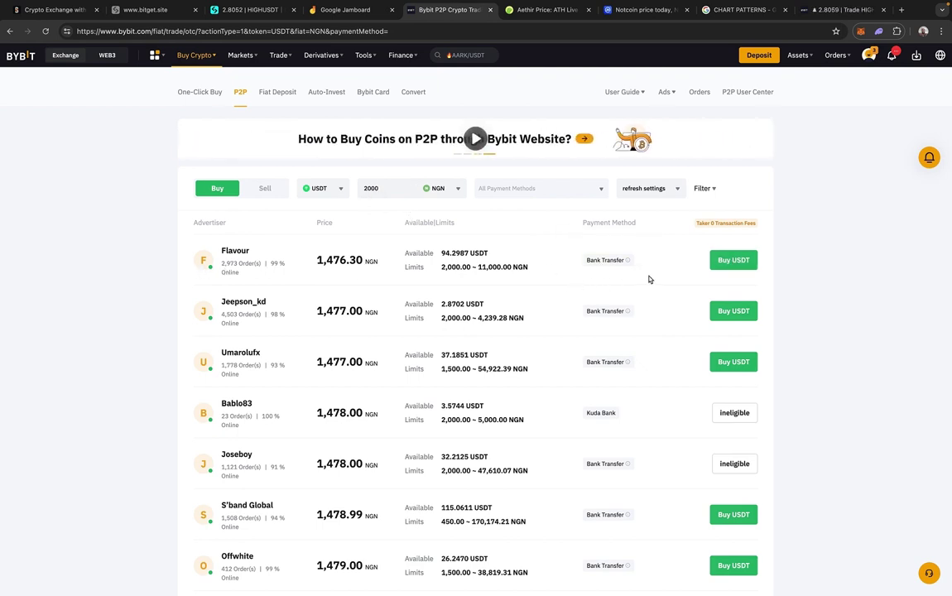
Order 1.3548 USDT for 2,000 NGN from the top-listed seller and mark payment completed
click(733, 260)
click(547, 272)
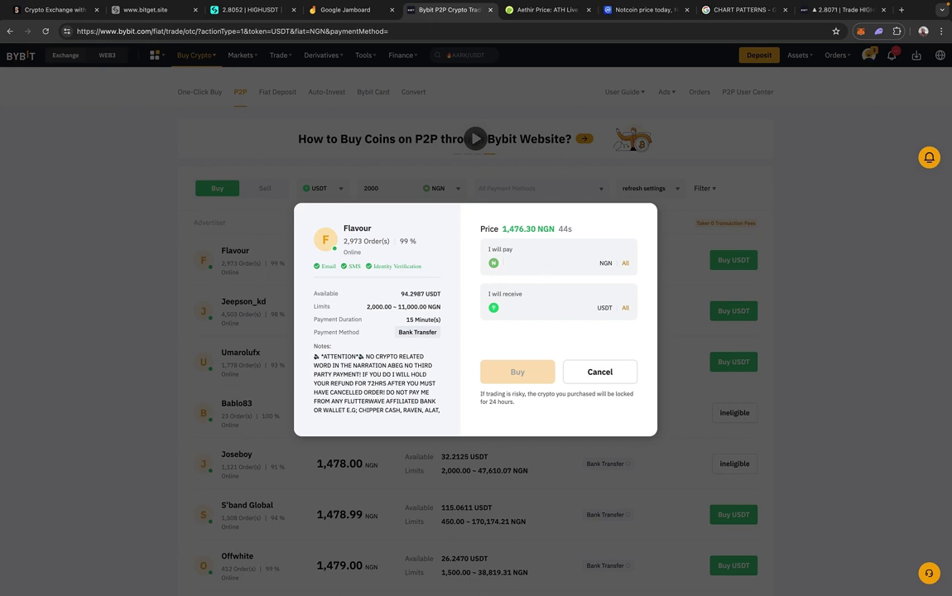
text(2,000)
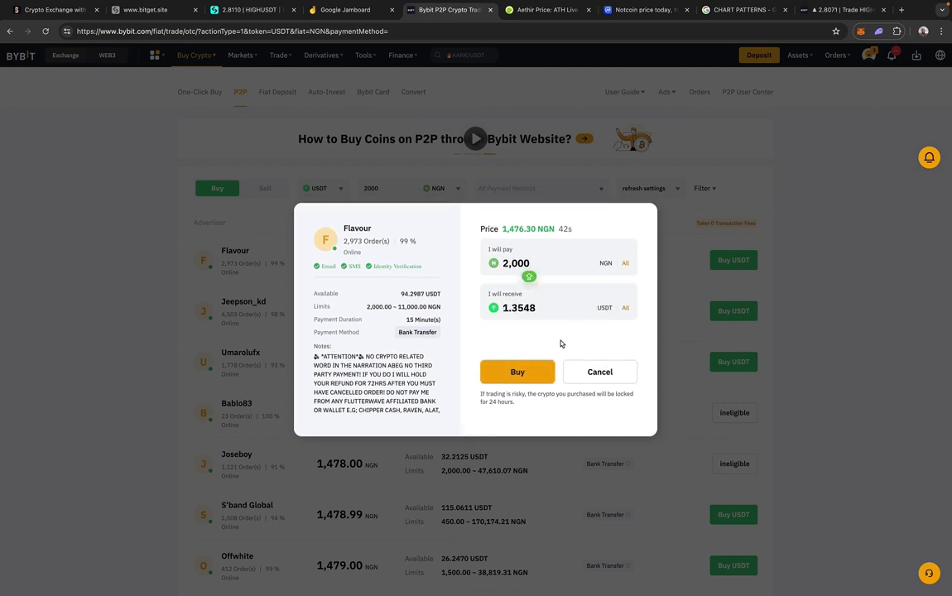
click(519, 373)
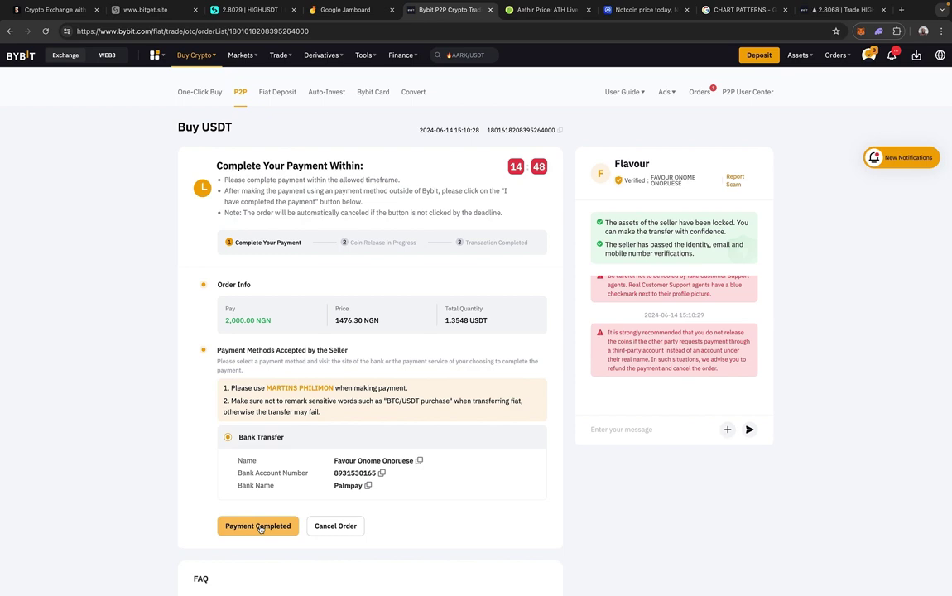
click(260, 527)
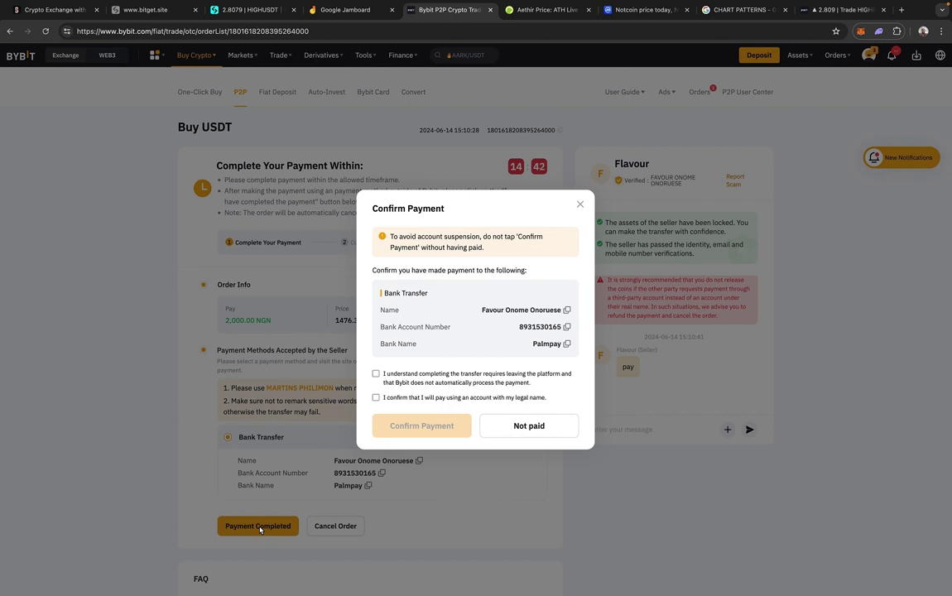
Accept the legal-name account acknowledgement and confirm the 2,000.00 NGN payment
click(375, 398)
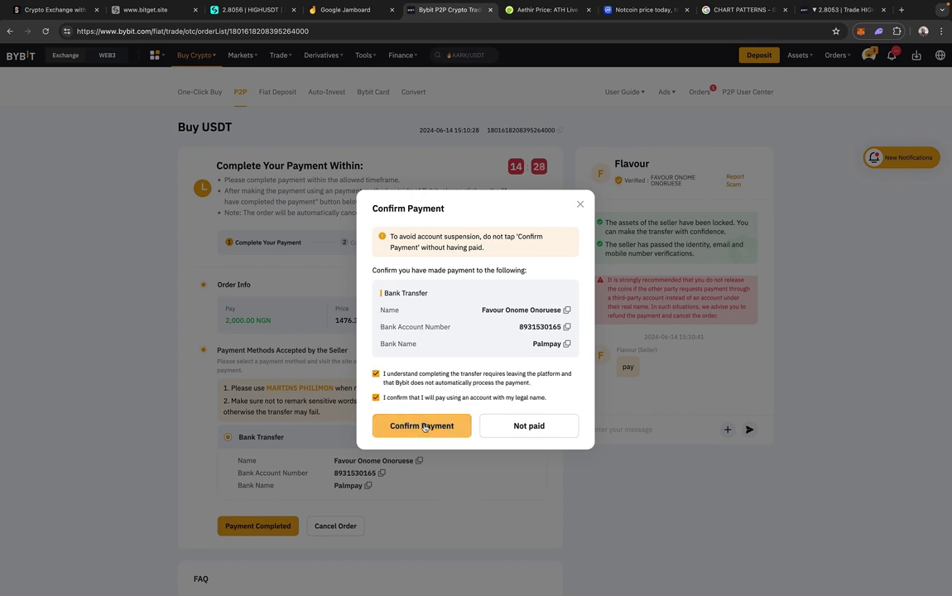
click(424, 427)
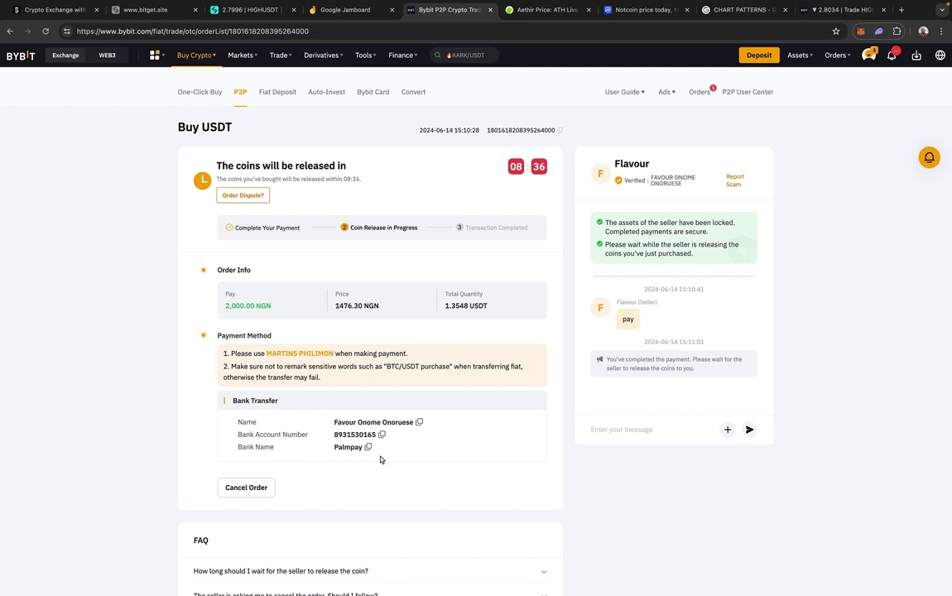
Send the message 'Paid' to the seller in the order chat
click(614, 428)
text(Paid)
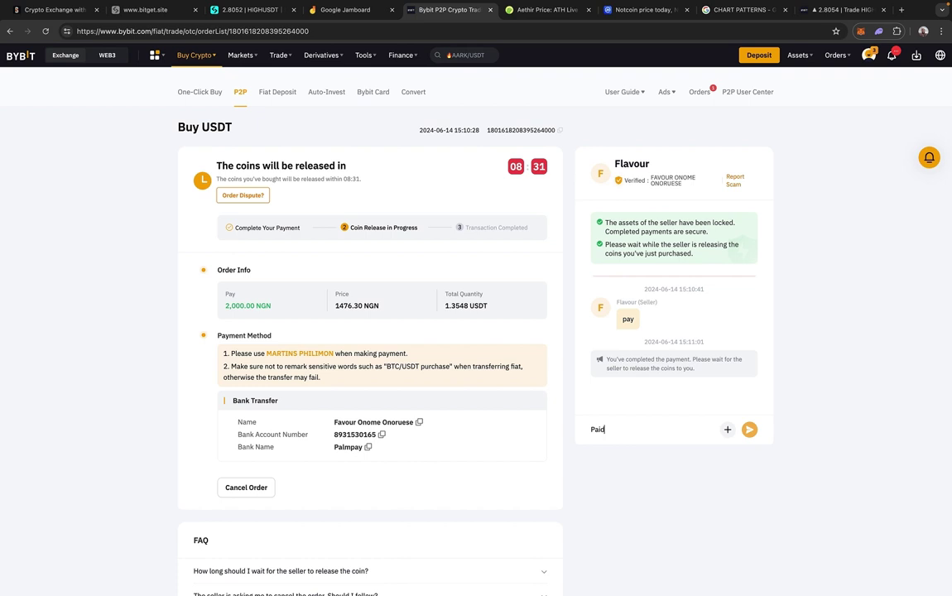
key(Return)
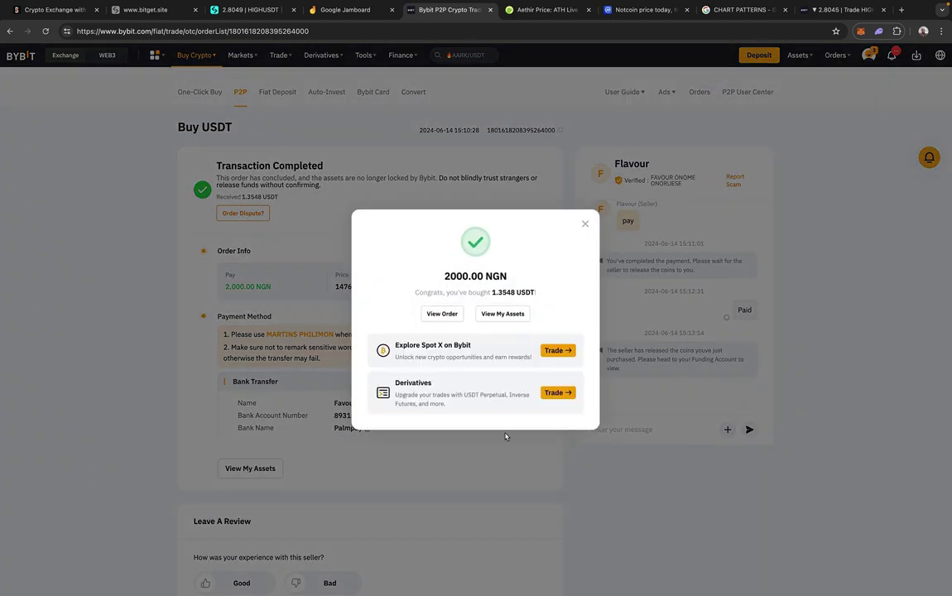
Dismiss the success notice for the 1.3548 USDT purchase
click(585, 224)
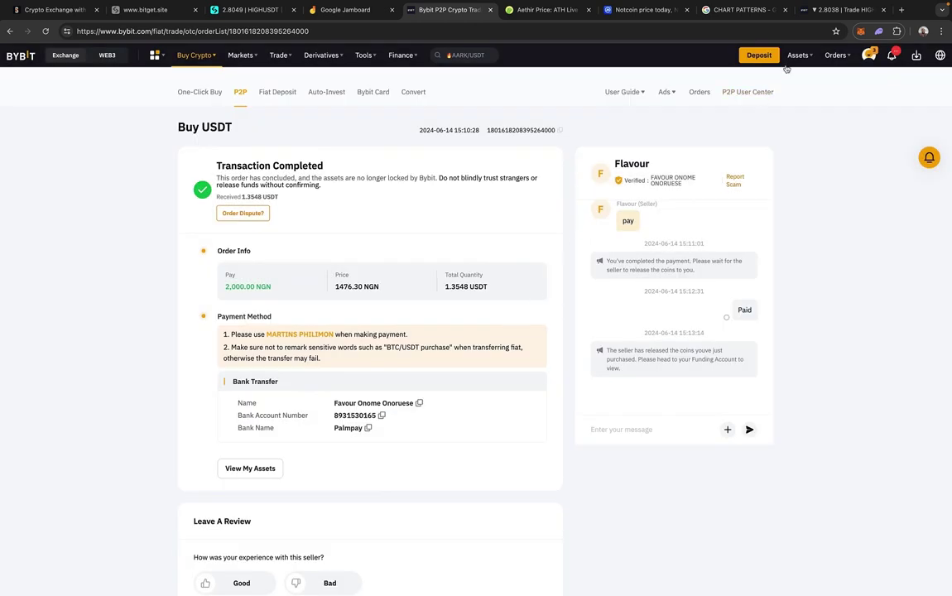
mouse_move(800, 59)
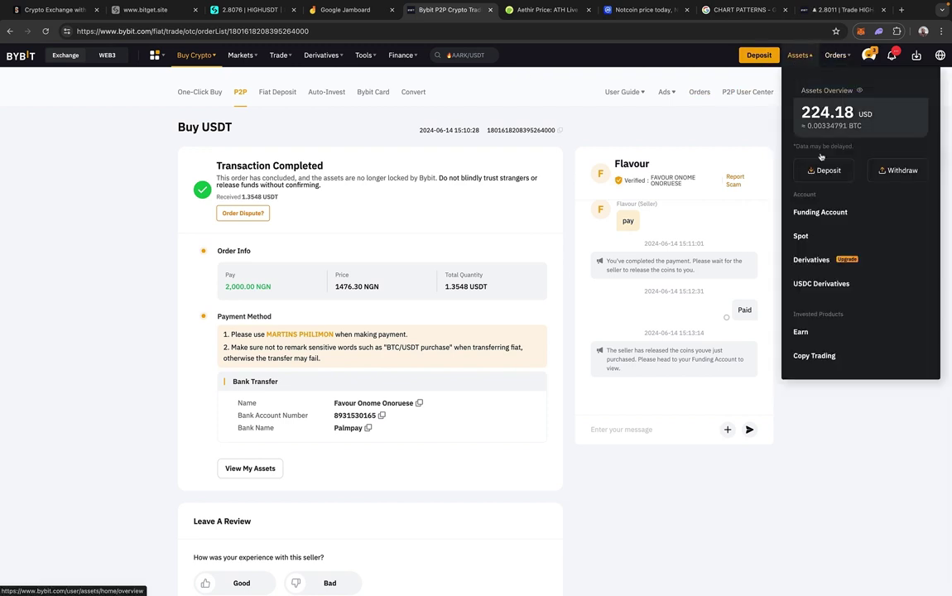
Go from Spot balances to the Assets Overview showing Funding 51.35 and Spot 29.29 USD
click(807, 237)
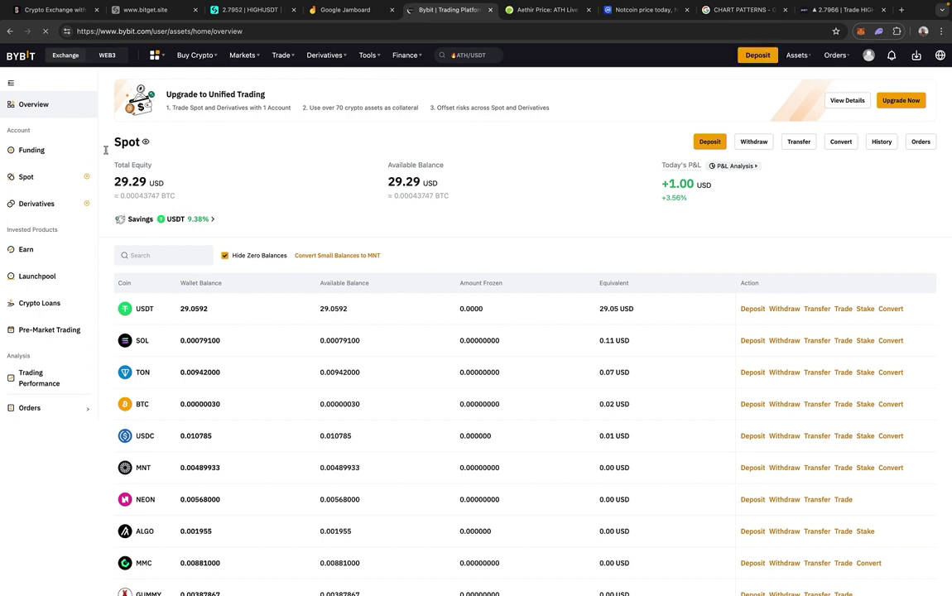
click(51, 110)
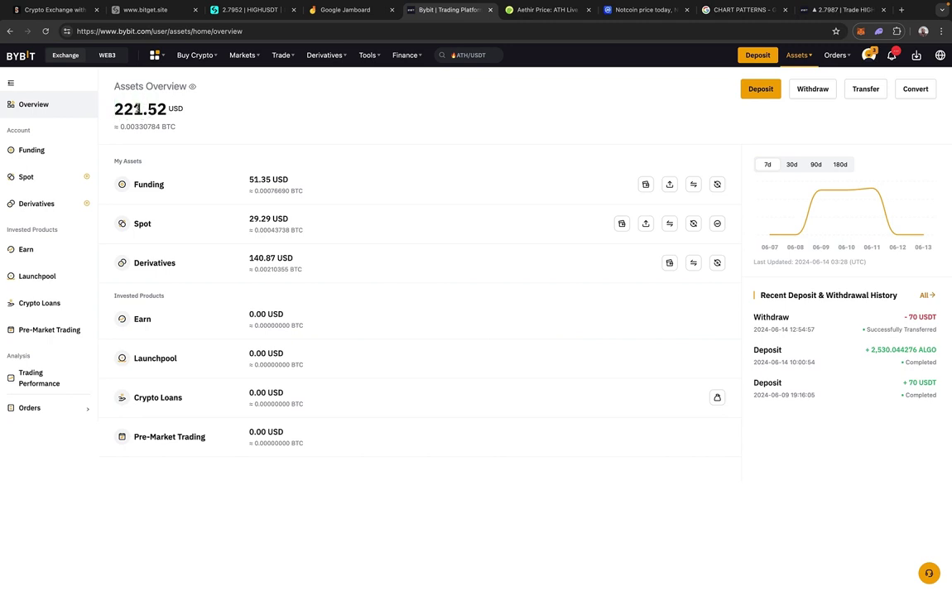
scroll(281, 143, up, 2)
scroll(280, 142, up, 3)
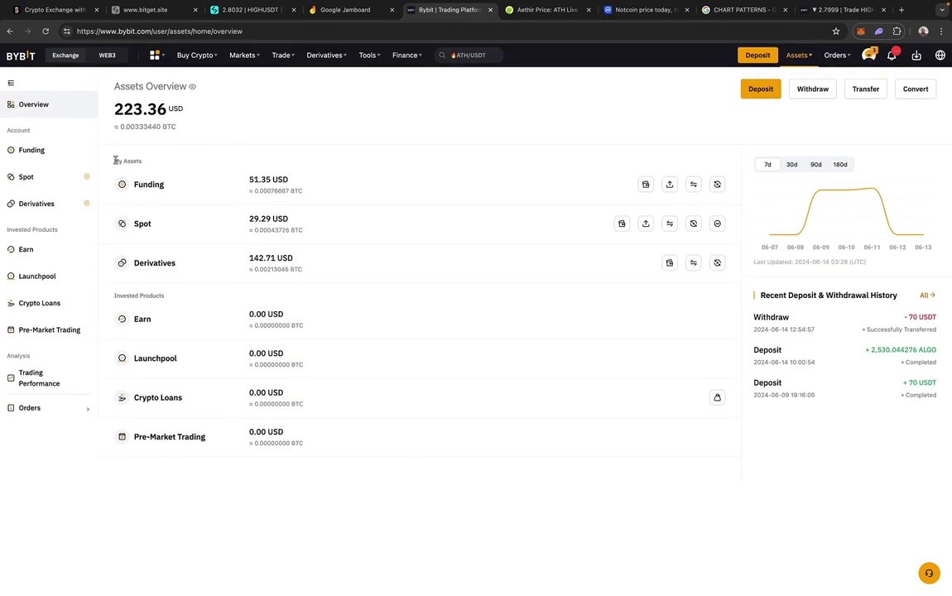
Check Funding's 51.3548 USDT, then open the Spot account and close the USDT transfer form
click(169, 189)
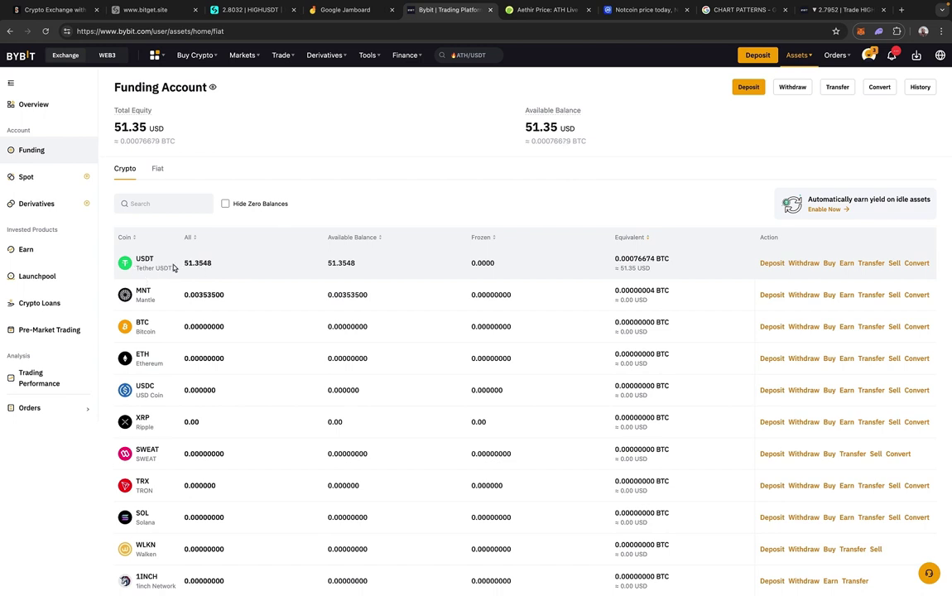
click(33, 185)
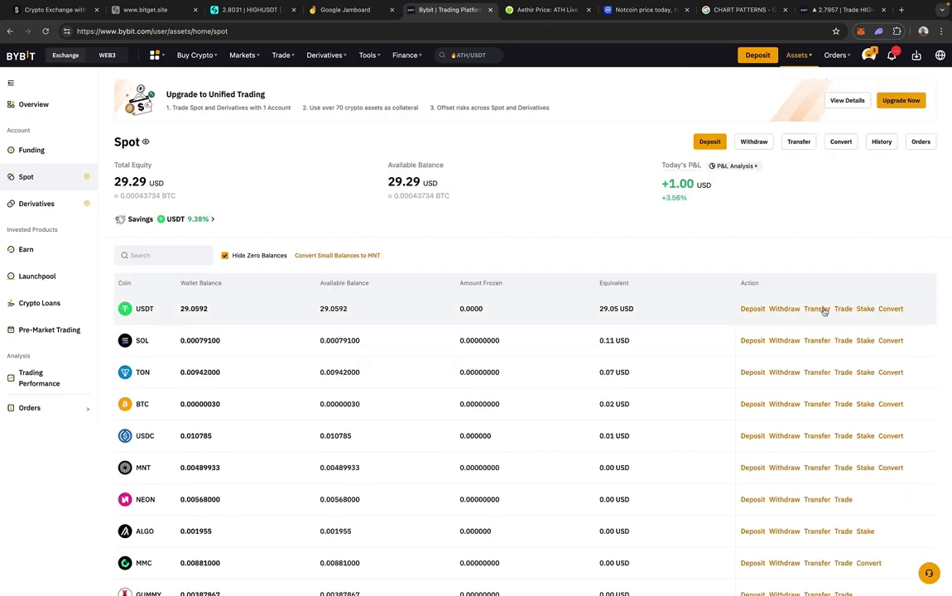
click(816, 308)
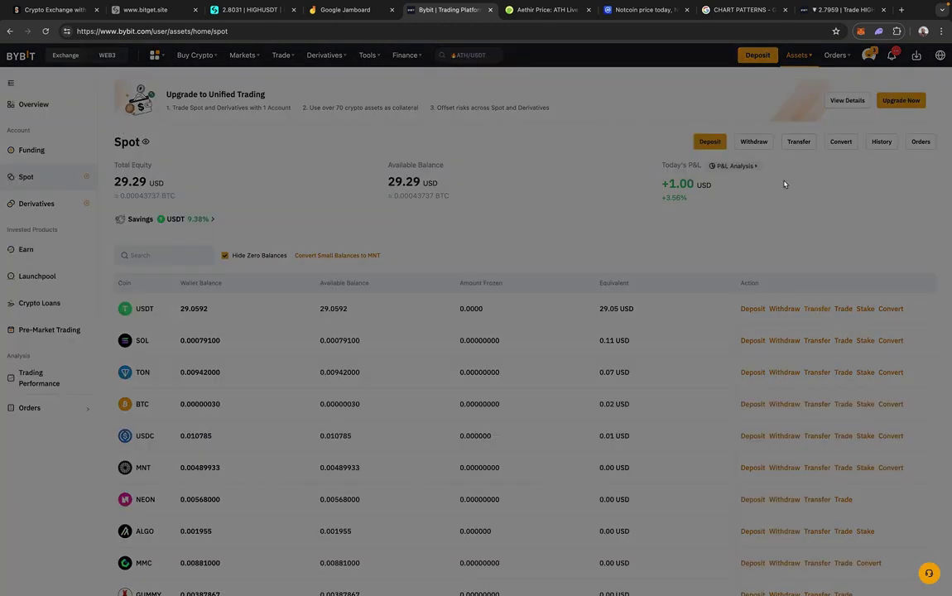
click(778, 202)
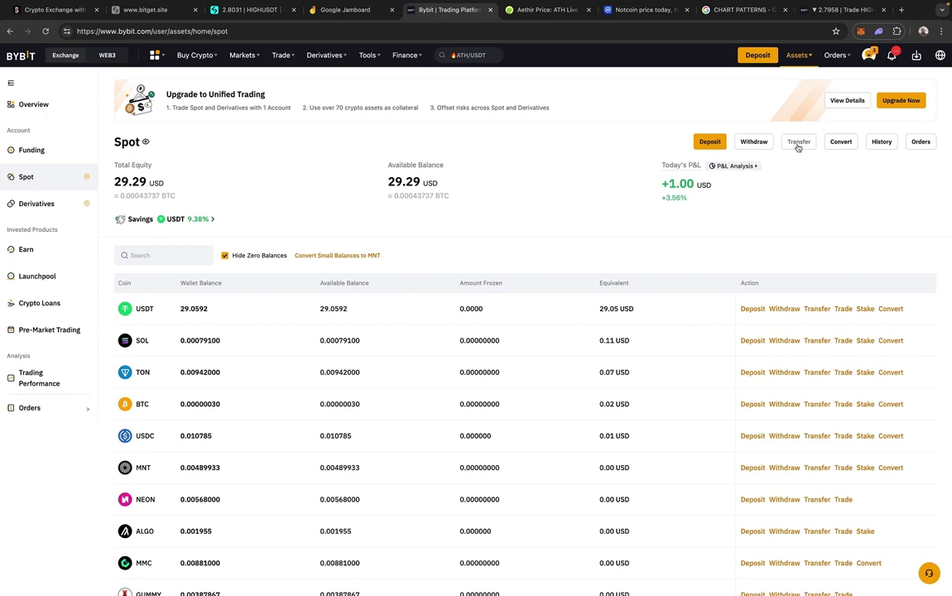
Transfer the full 51.3548 USDT from Funding to Spot, bringing Spot to 80.4140 USDT
click(798, 142)
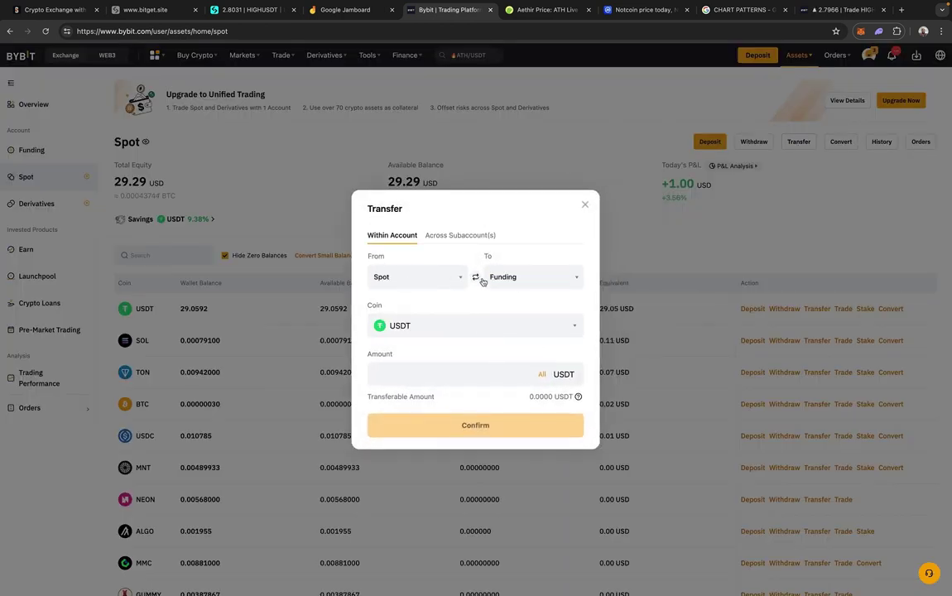
click(477, 277)
click(544, 374)
click(478, 427)
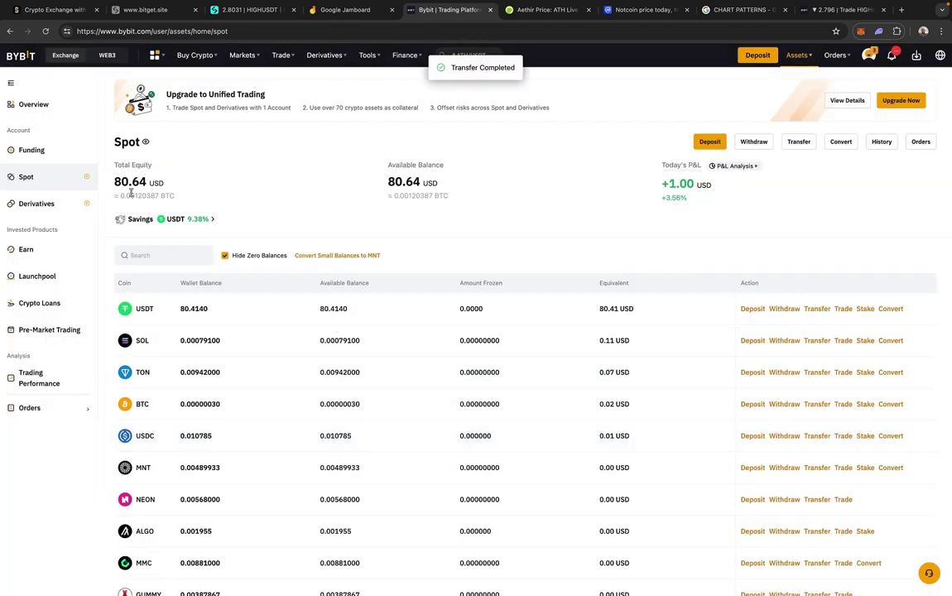
click(33, 151)
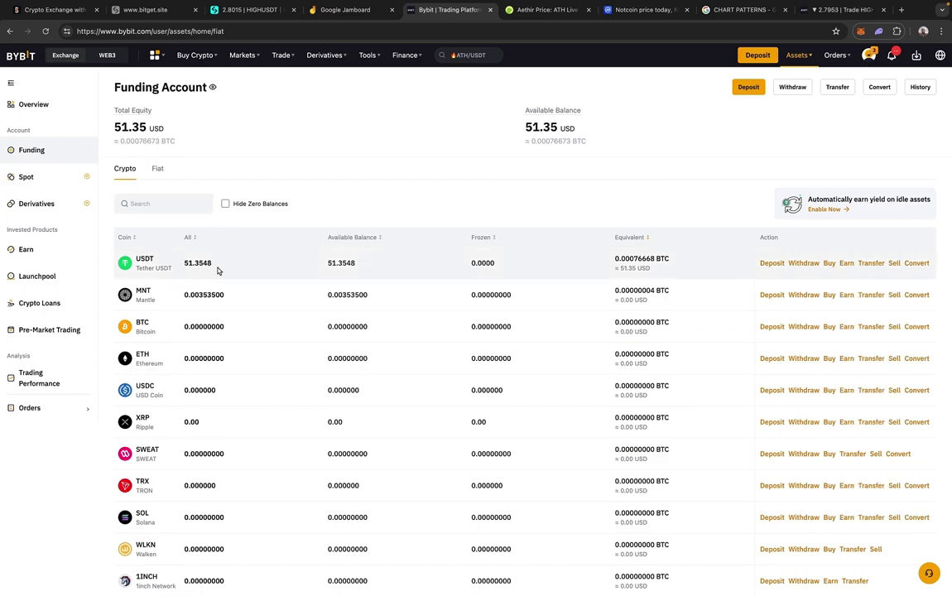
click(25, 178)
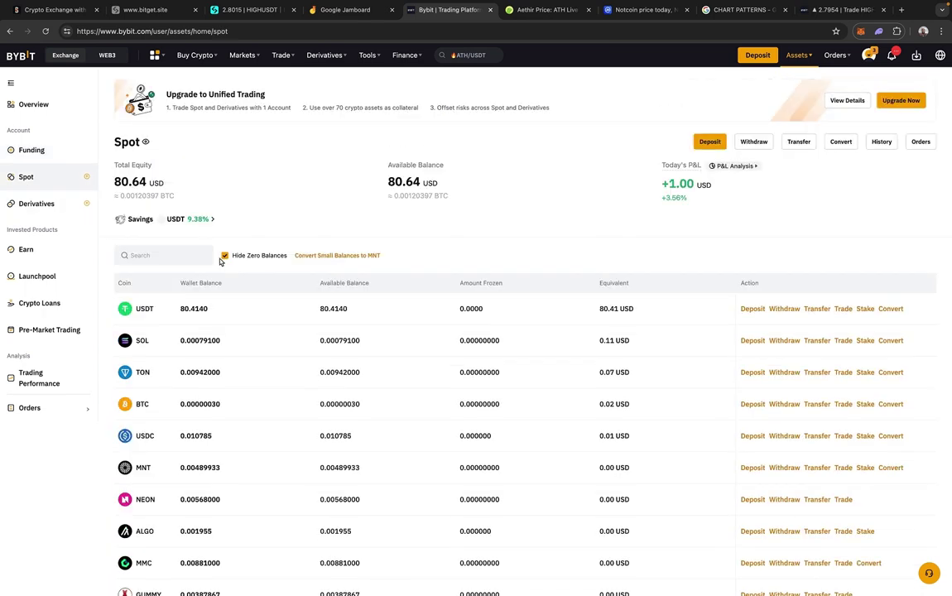